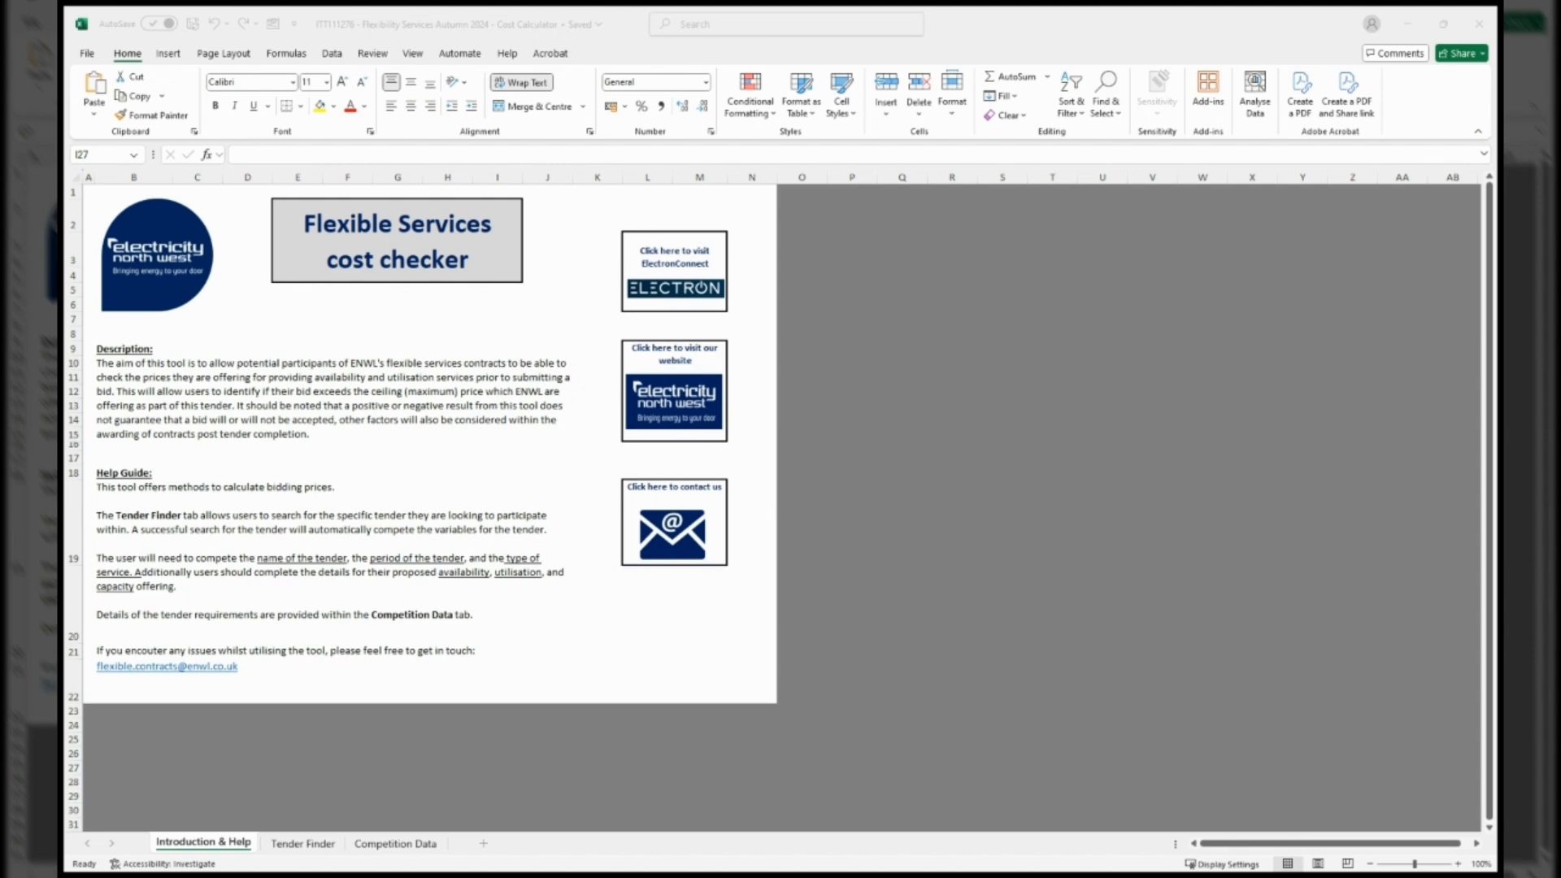
# - Open the Tender Finder sheet and choose Alston as the competition name
pyautogui.click(302, 844)
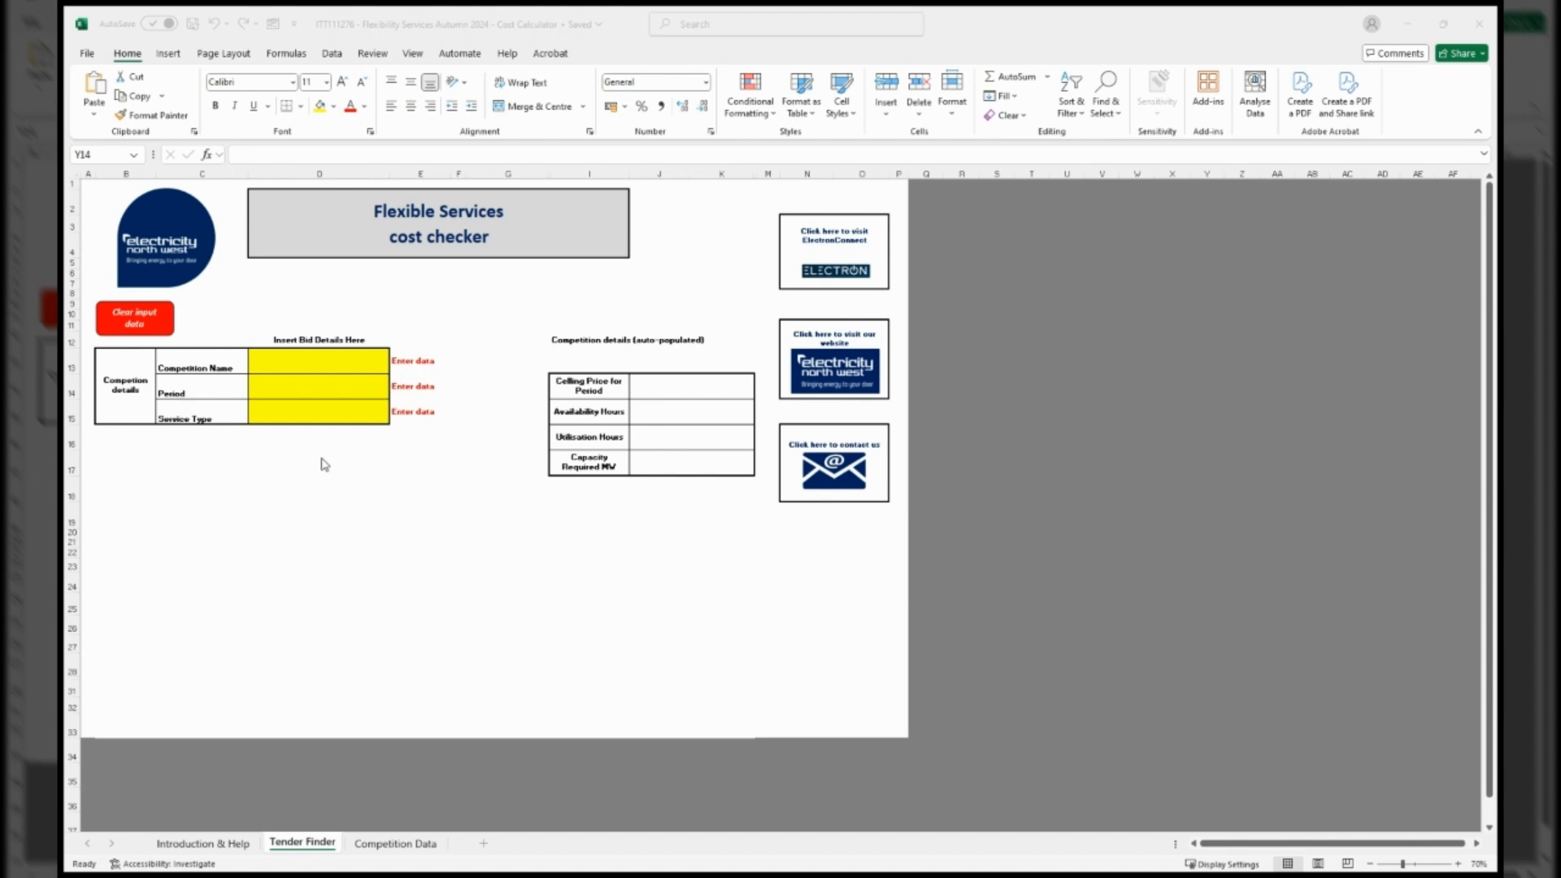
pyautogui.click(355, 377)
pyautogui.click(396, 367)
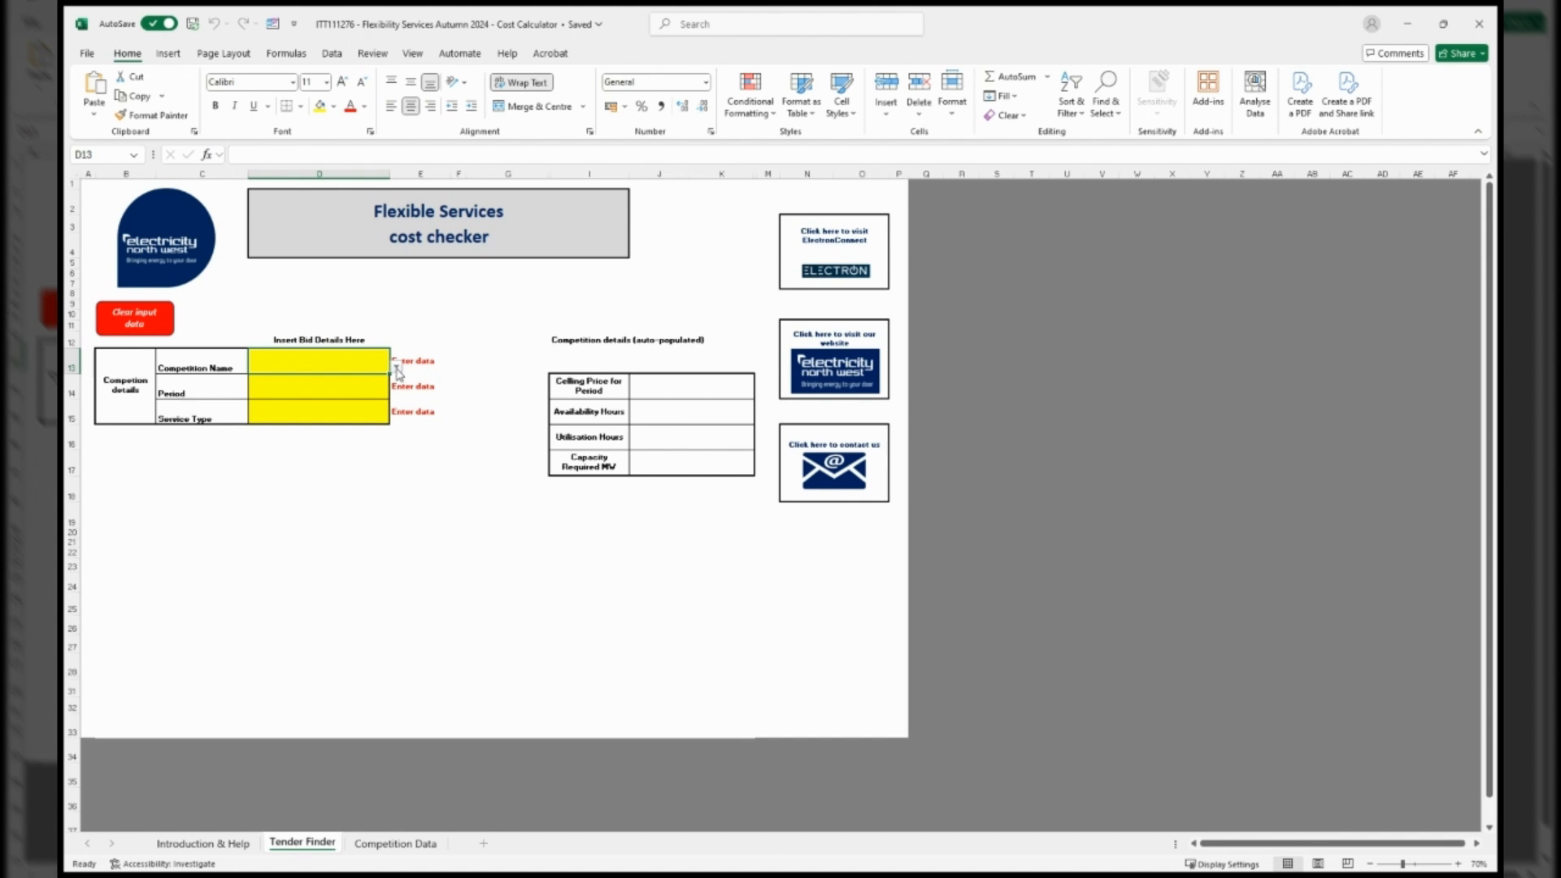
pyautogui.click(358, 389)
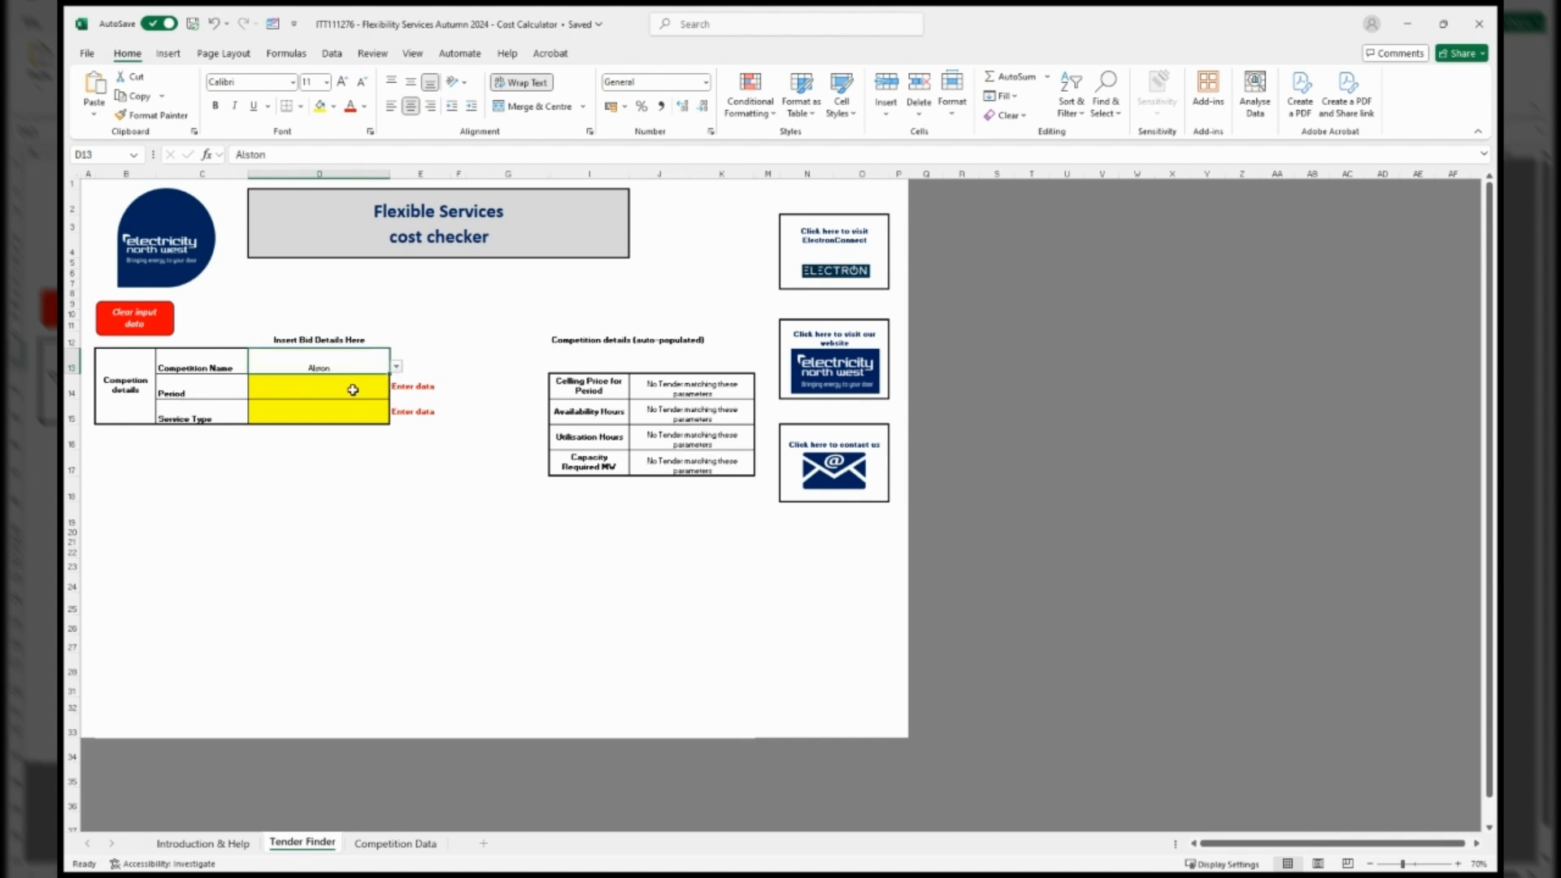
# - Set the competition period to W26/27 and the service type to Peak Reduction
pyautogui.click(353, 389)
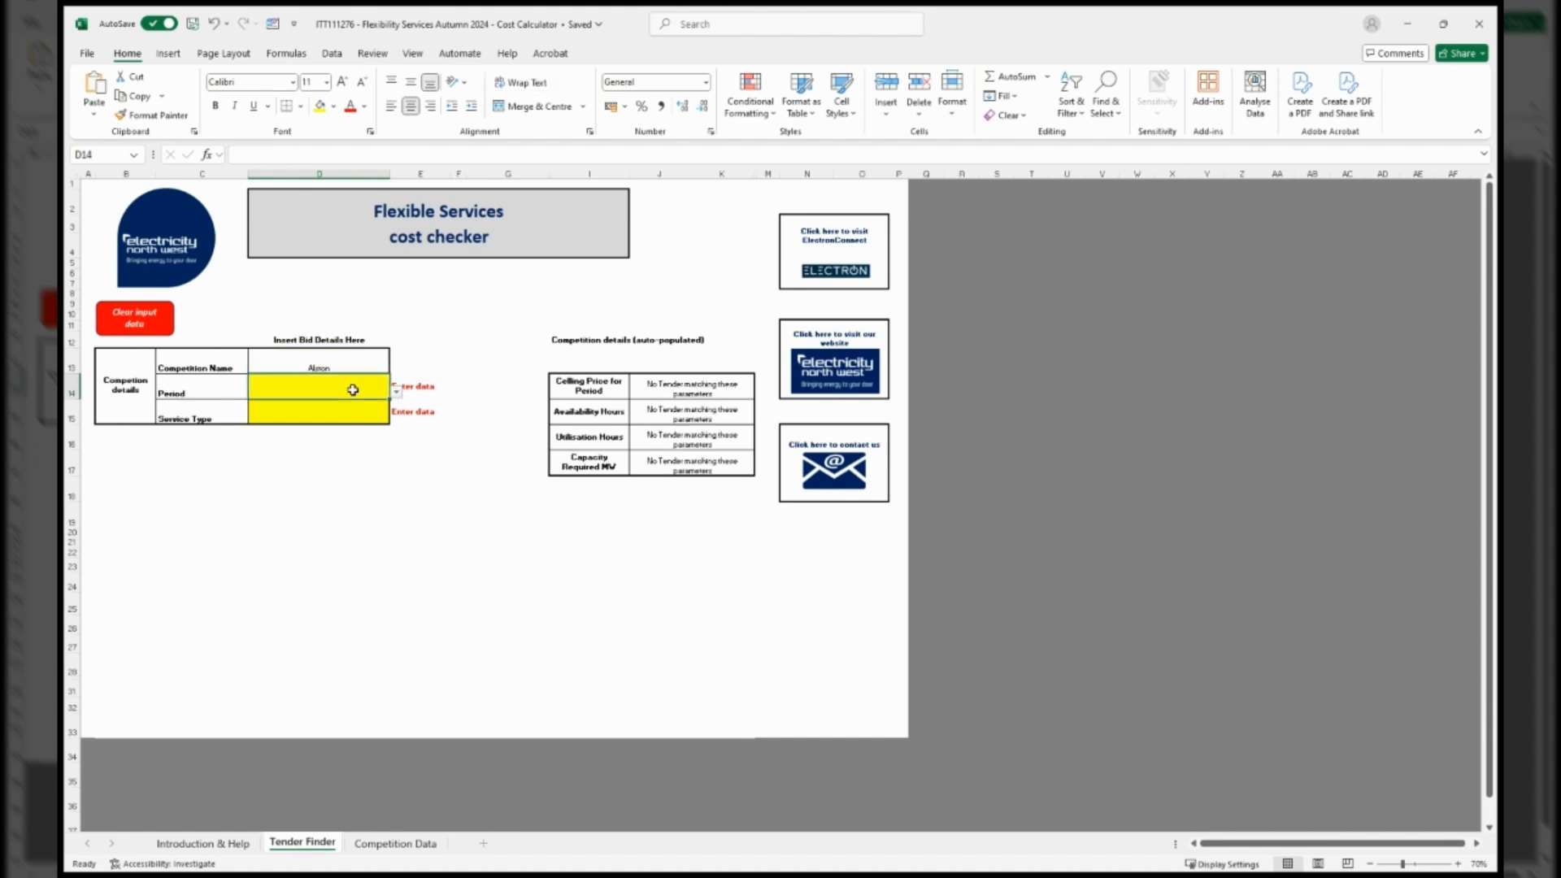
pyautogui.click(396, 396)
pyautogui.click(325, 448)
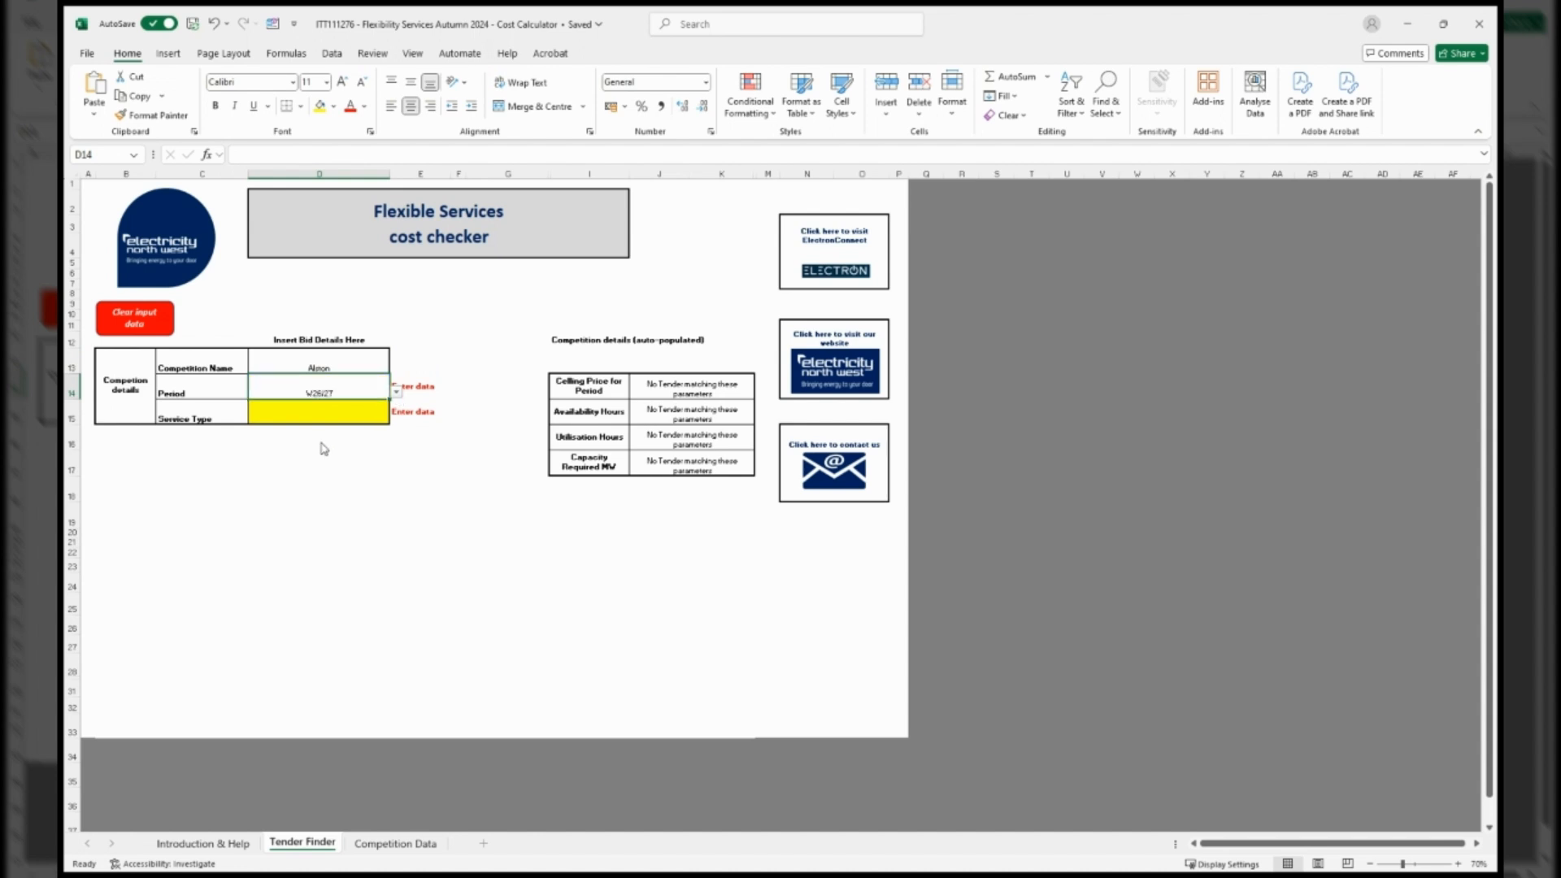
pyautogui.click(362, 415)
pyautogui.click(397, 418)
pyautogui.click(344, 461)
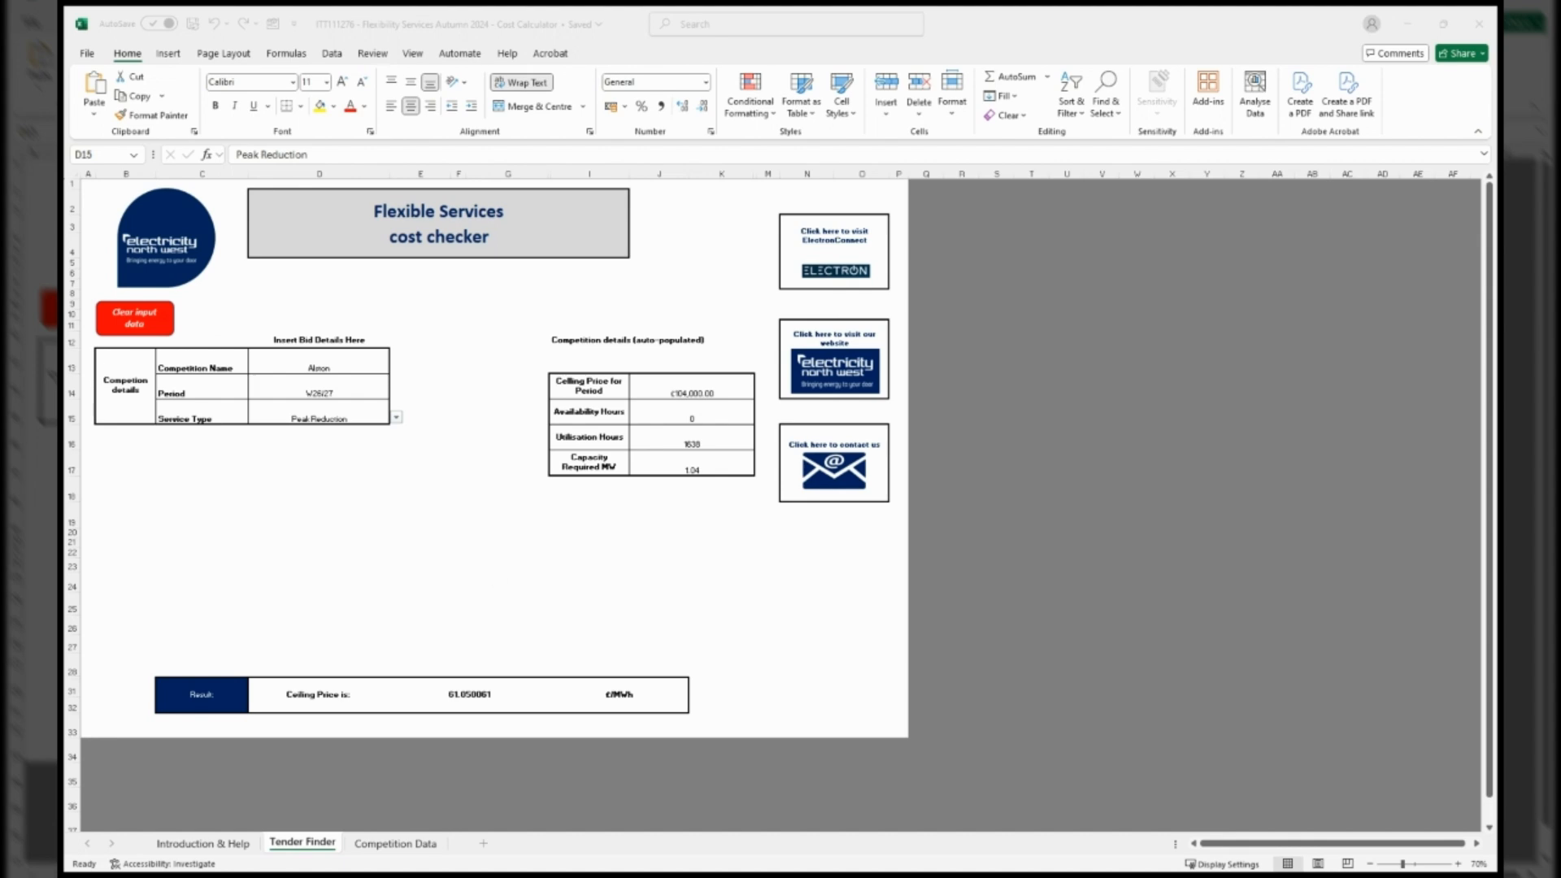
# - Clear all the input data from the cost checker form
pyautogui.click(201, 463)
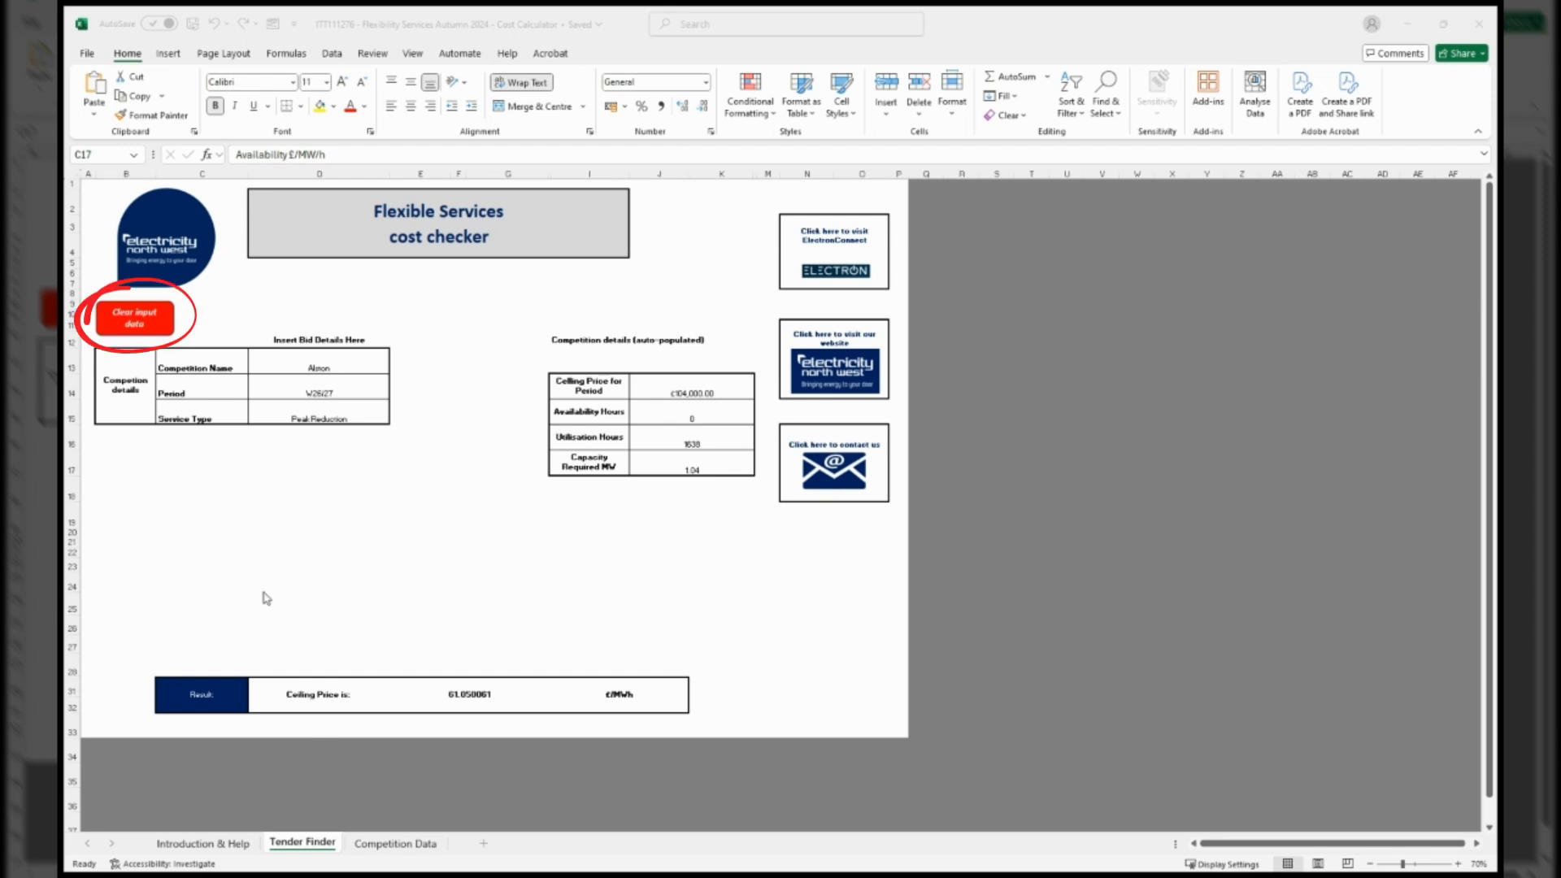
pyautogui.click(161, 322)
pyautogui.click(161, 322)
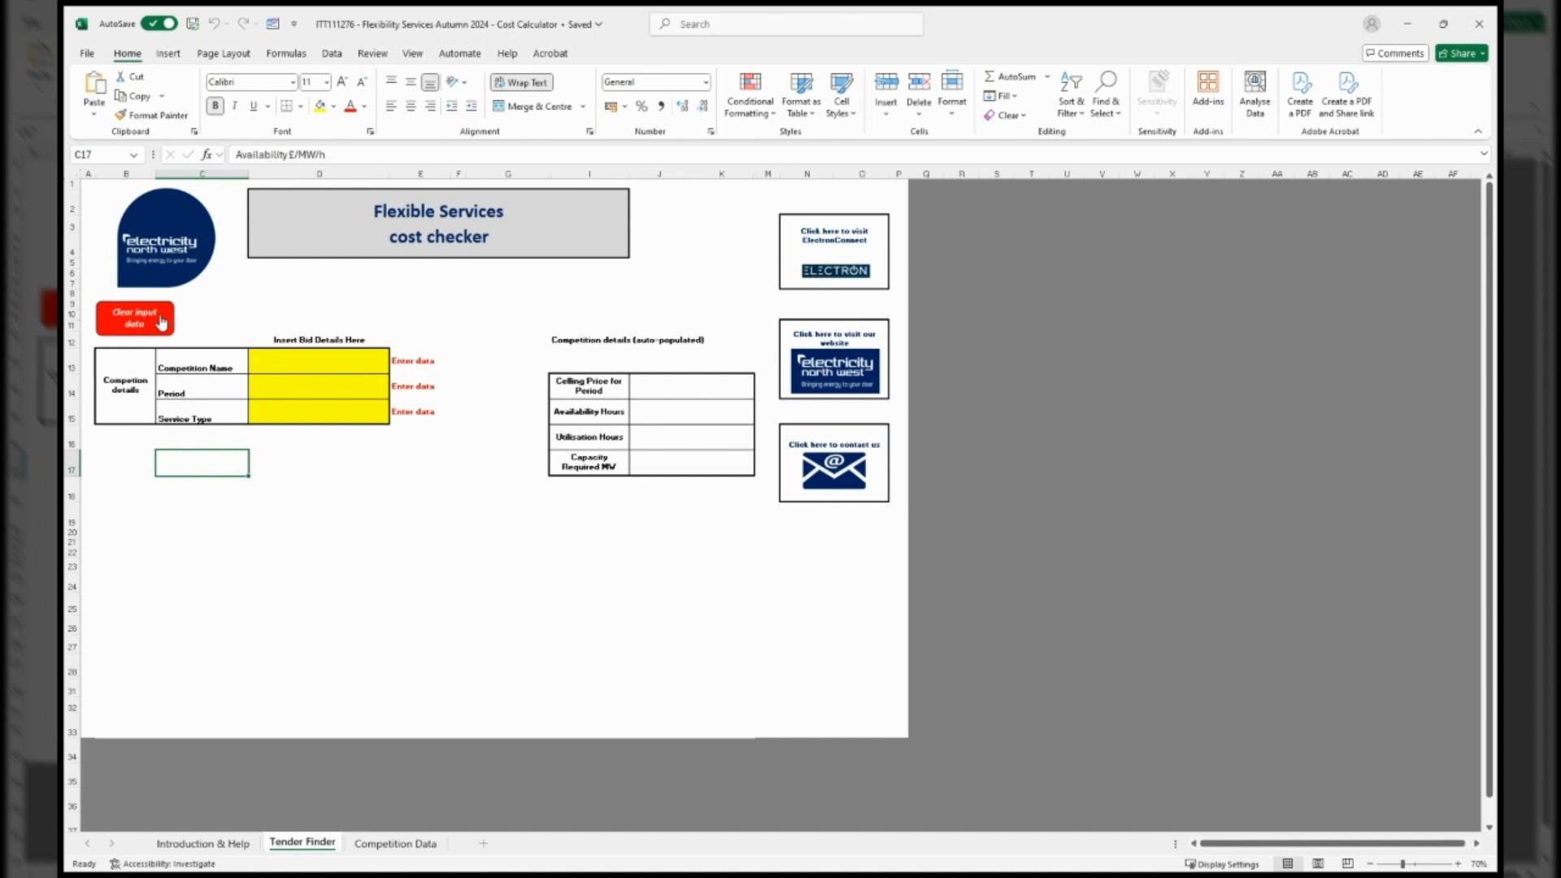
# - Fill the emptied Competition Name cell with Alston
pyautogui.click(309, 361)
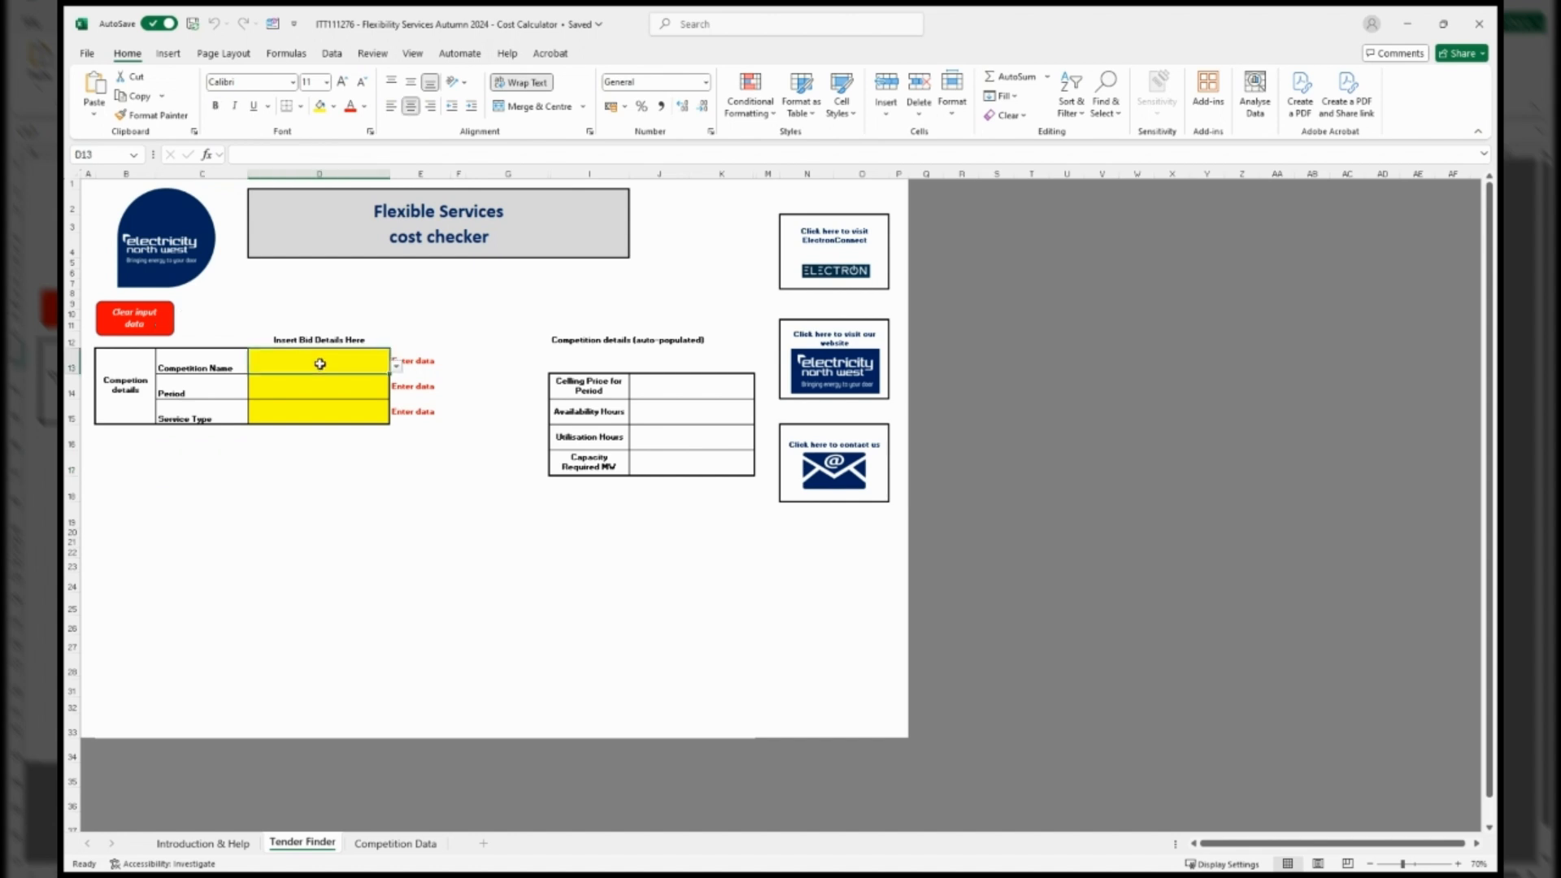
pyautogui.click(396, 366)
pyautogui.click(391, 381)
# - Set the period to W26/27 and the service type to Operational Utilisation Variable Availability
pyautogui.click(376, 388)
pyautogui.click(395, 393)
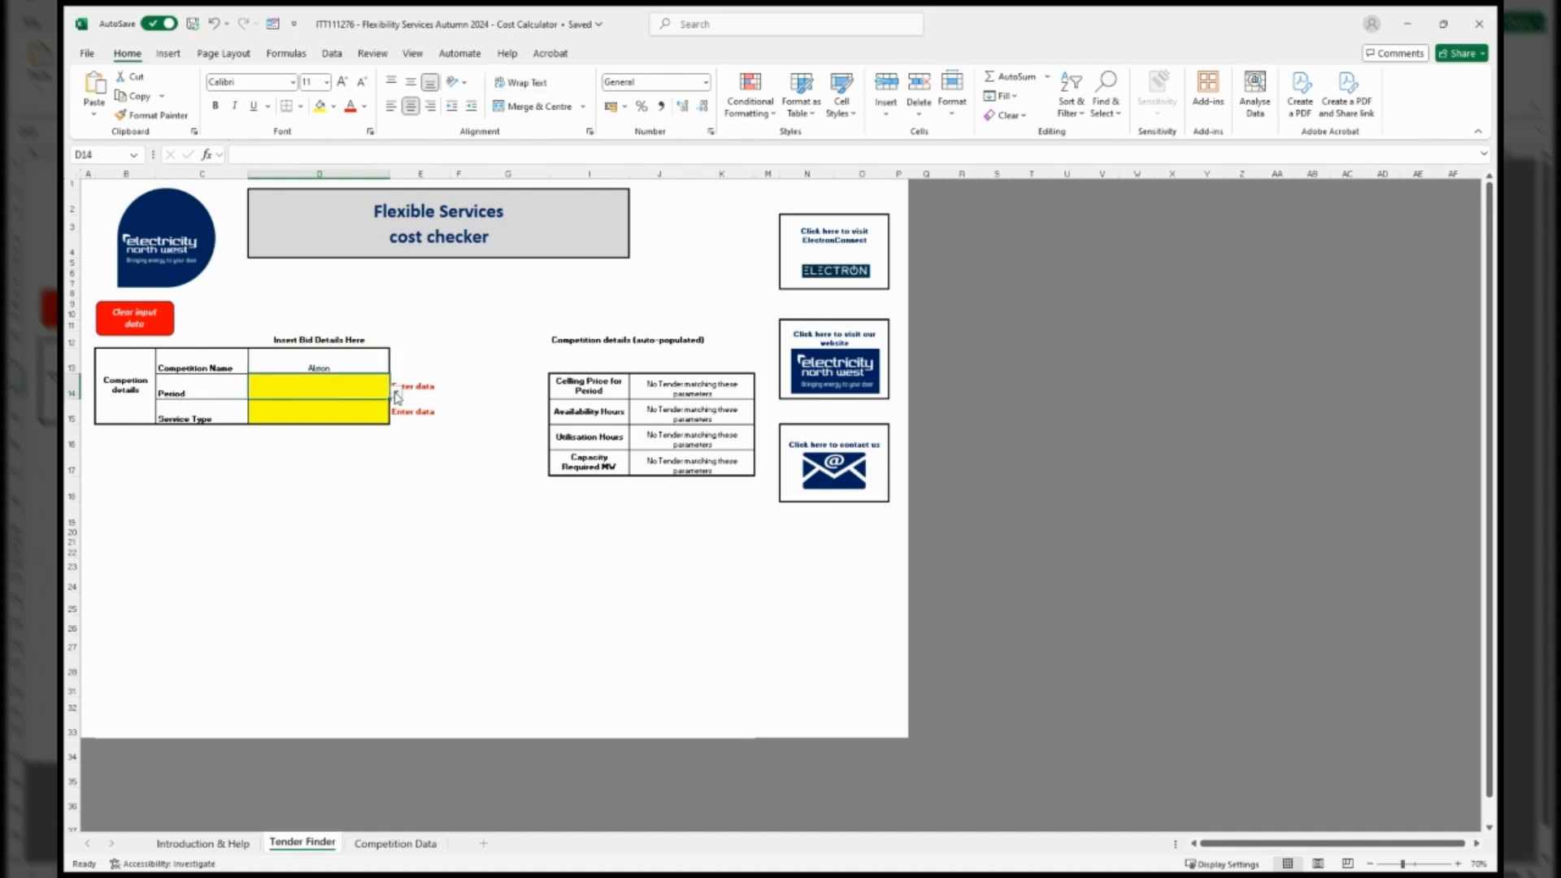
pyautogui.click(347, 449)
pyautogui.click(362, 414)
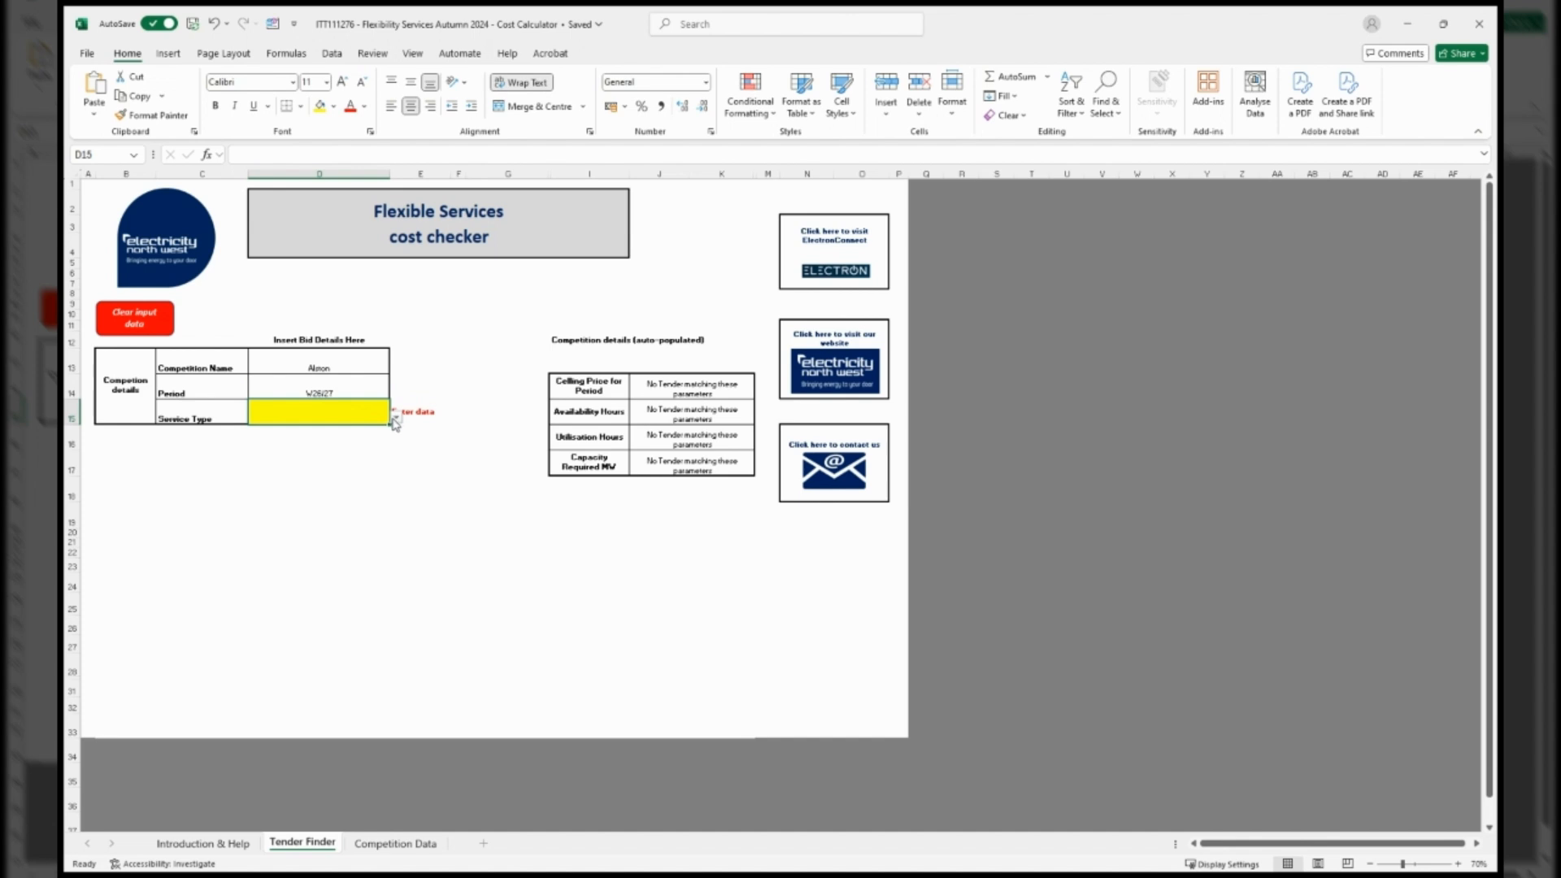
pyautogui.click(391, 440)
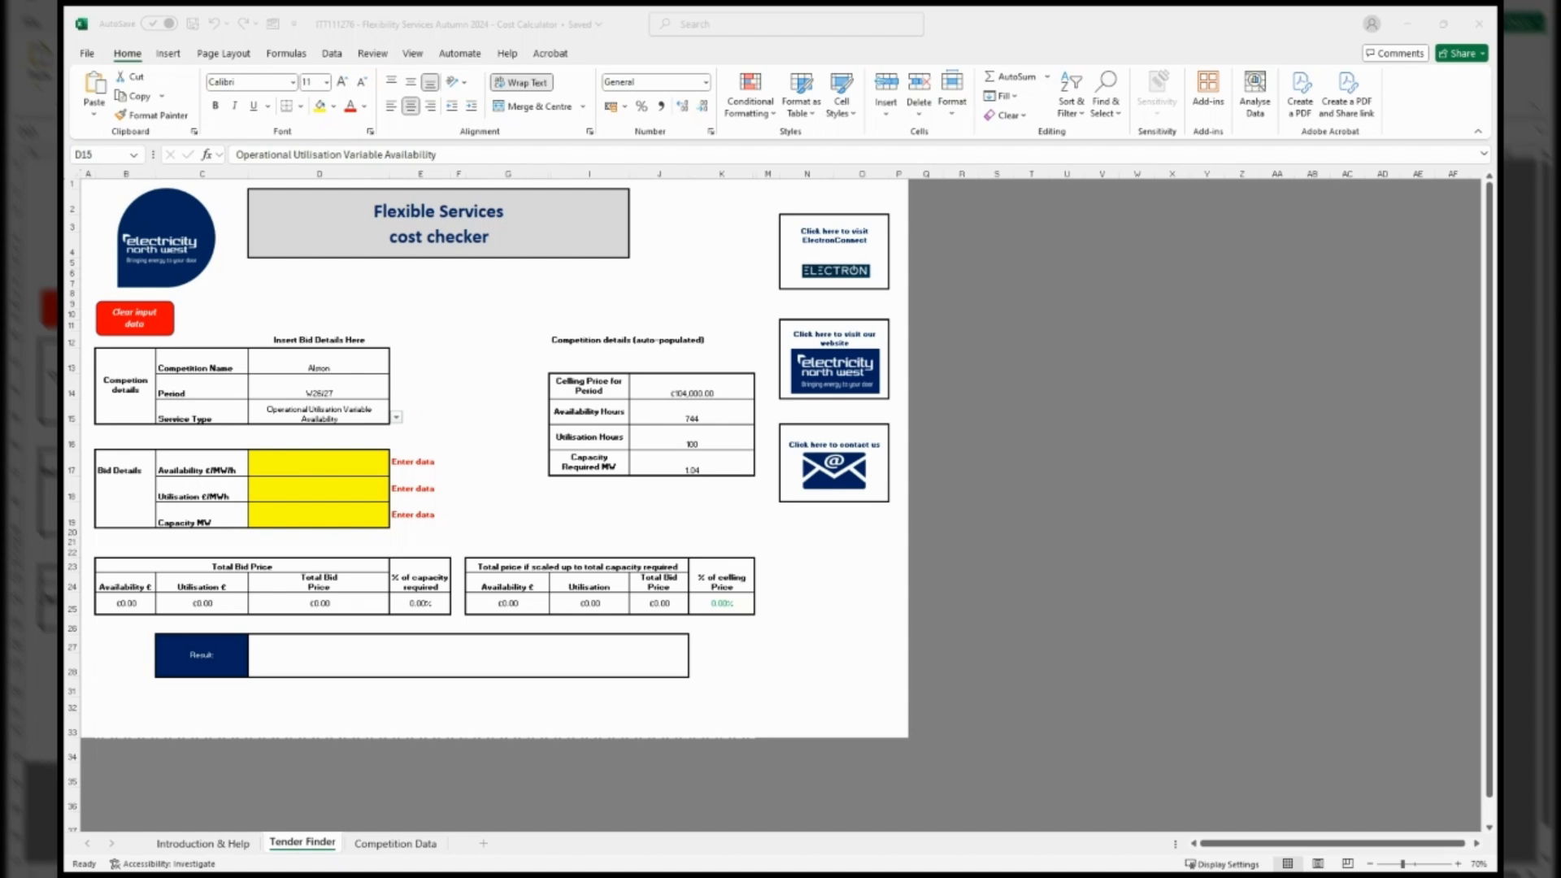
# - Enter the bid details: availability 50 £/MW/h, utilisation 100 £/MWh and capacity 0.5 MW
pyautogui.click(328, 459)
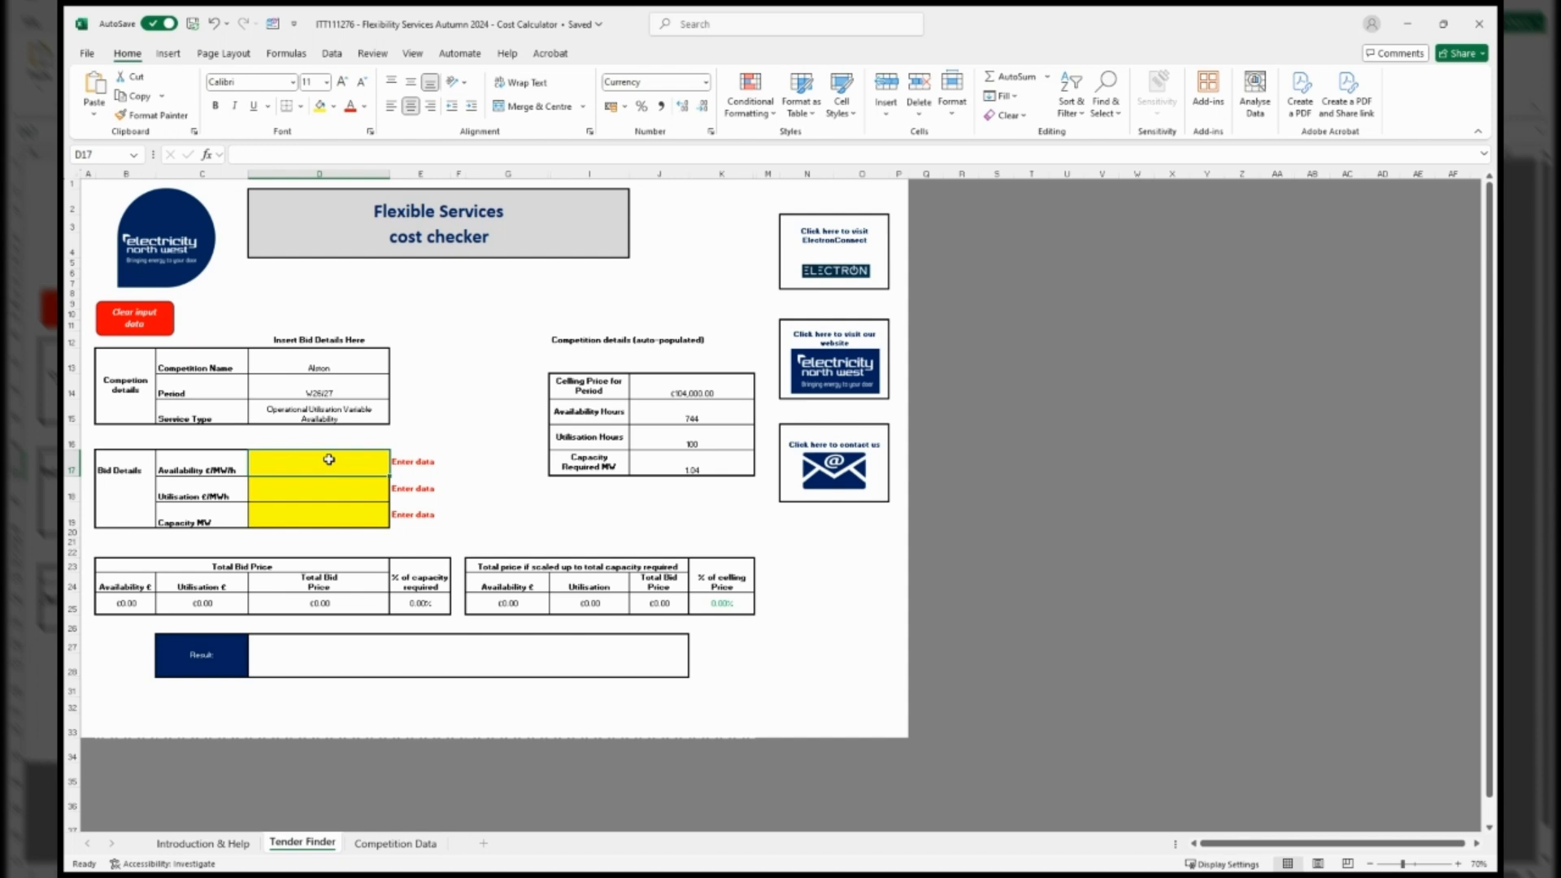
pyautogui.write('50')
pyautogui.press('Return')
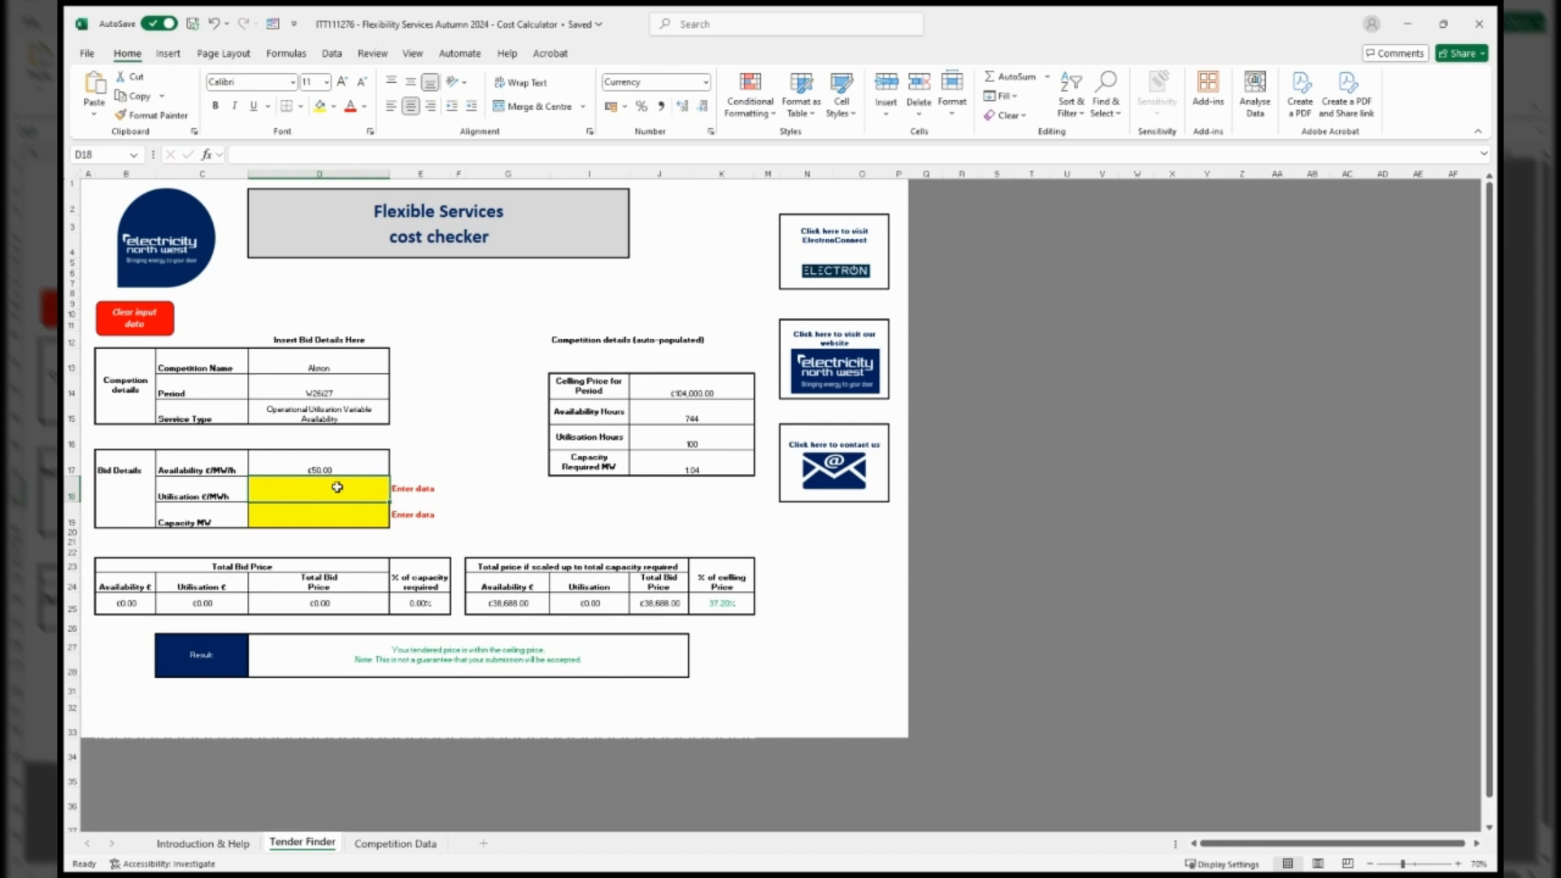
pyautogui.write('100')
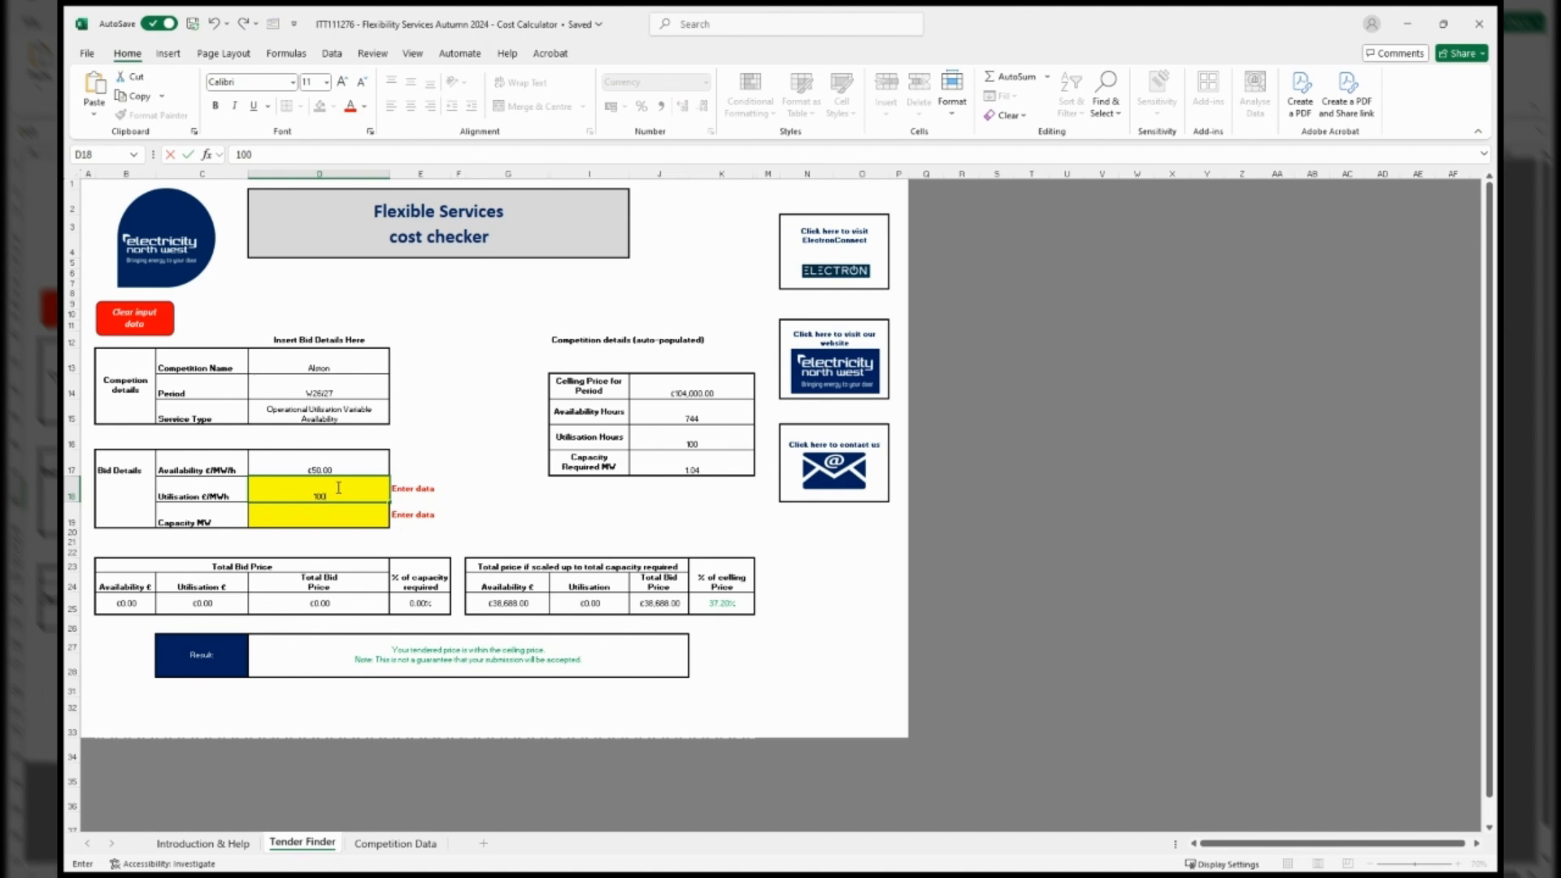
pyautogui.press('Return')
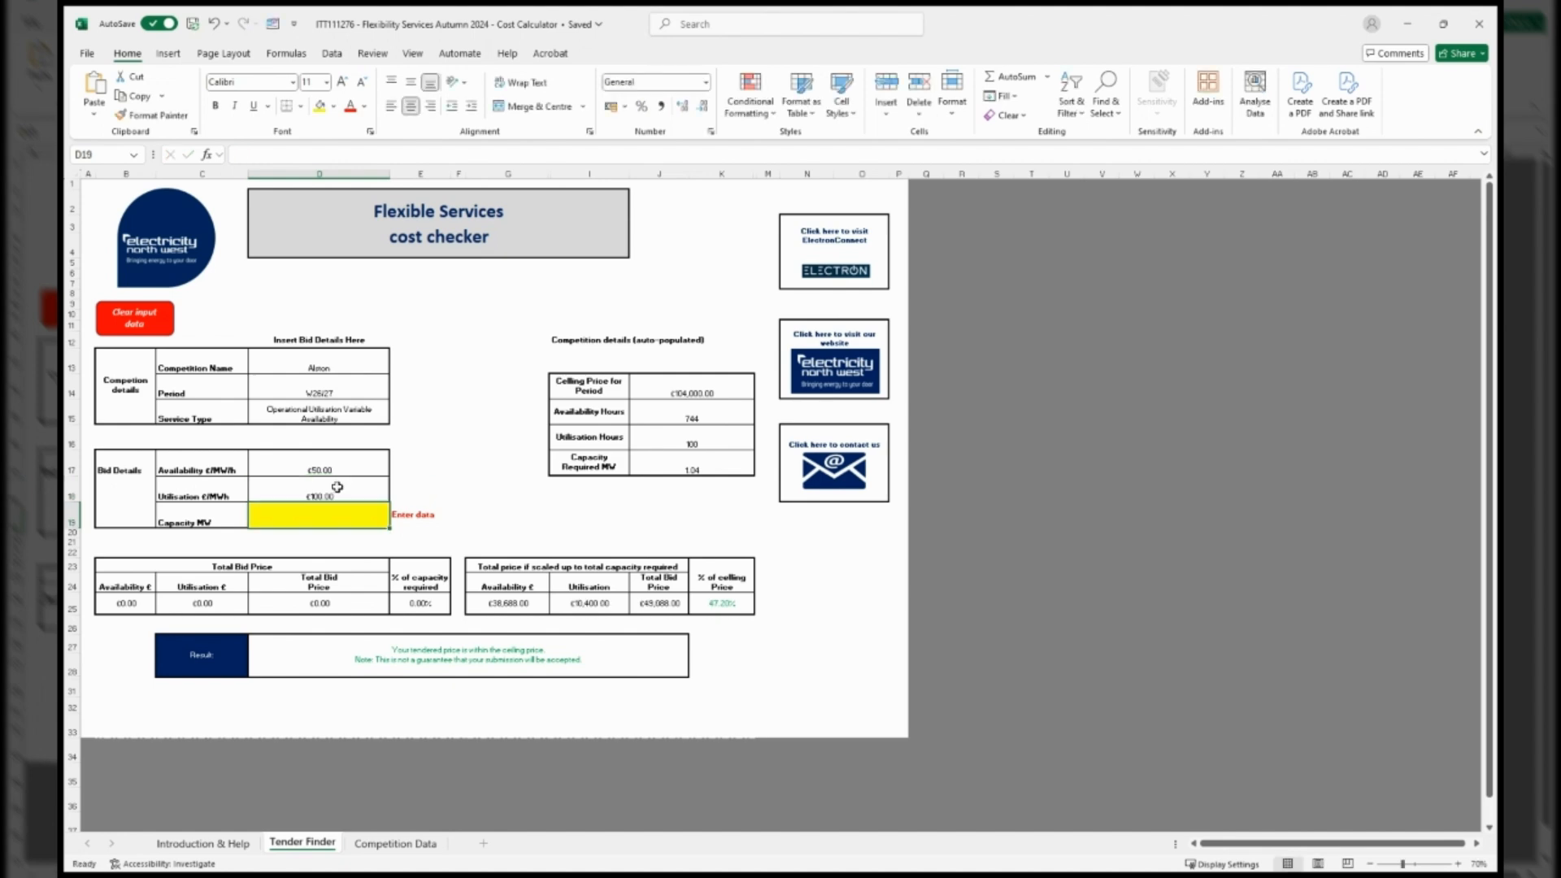
pyautogui.write('0.5')
pyautogui.press('Return')
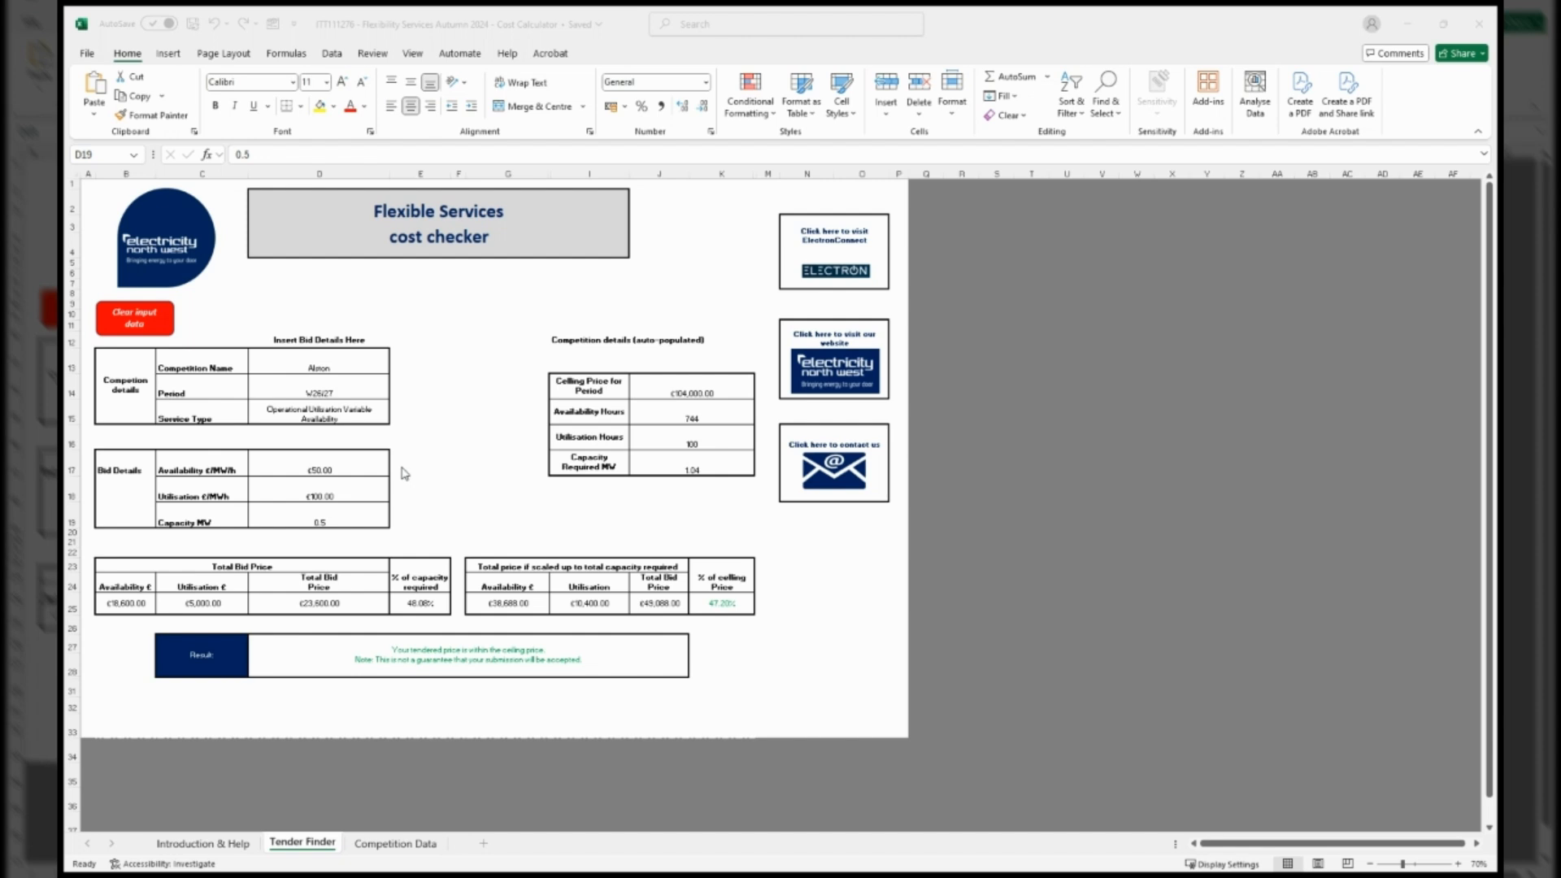
# - Raise the bid prices to 200 £/MW/h for availability and 400 £/MWh for utilisation
pyautogui.click(357, 464)
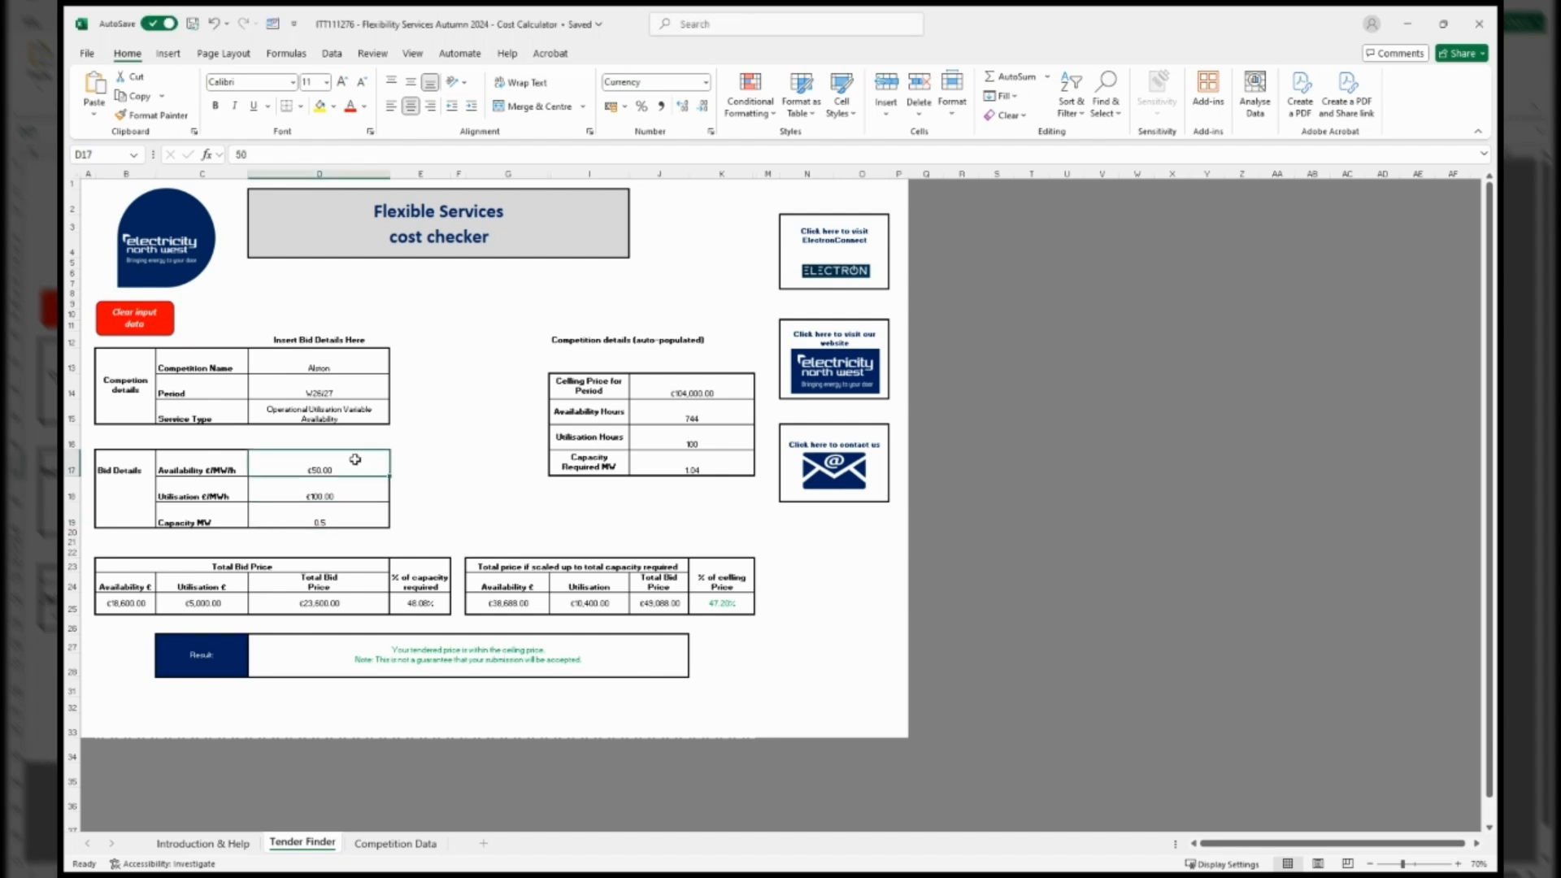
pyautogui.write('200')
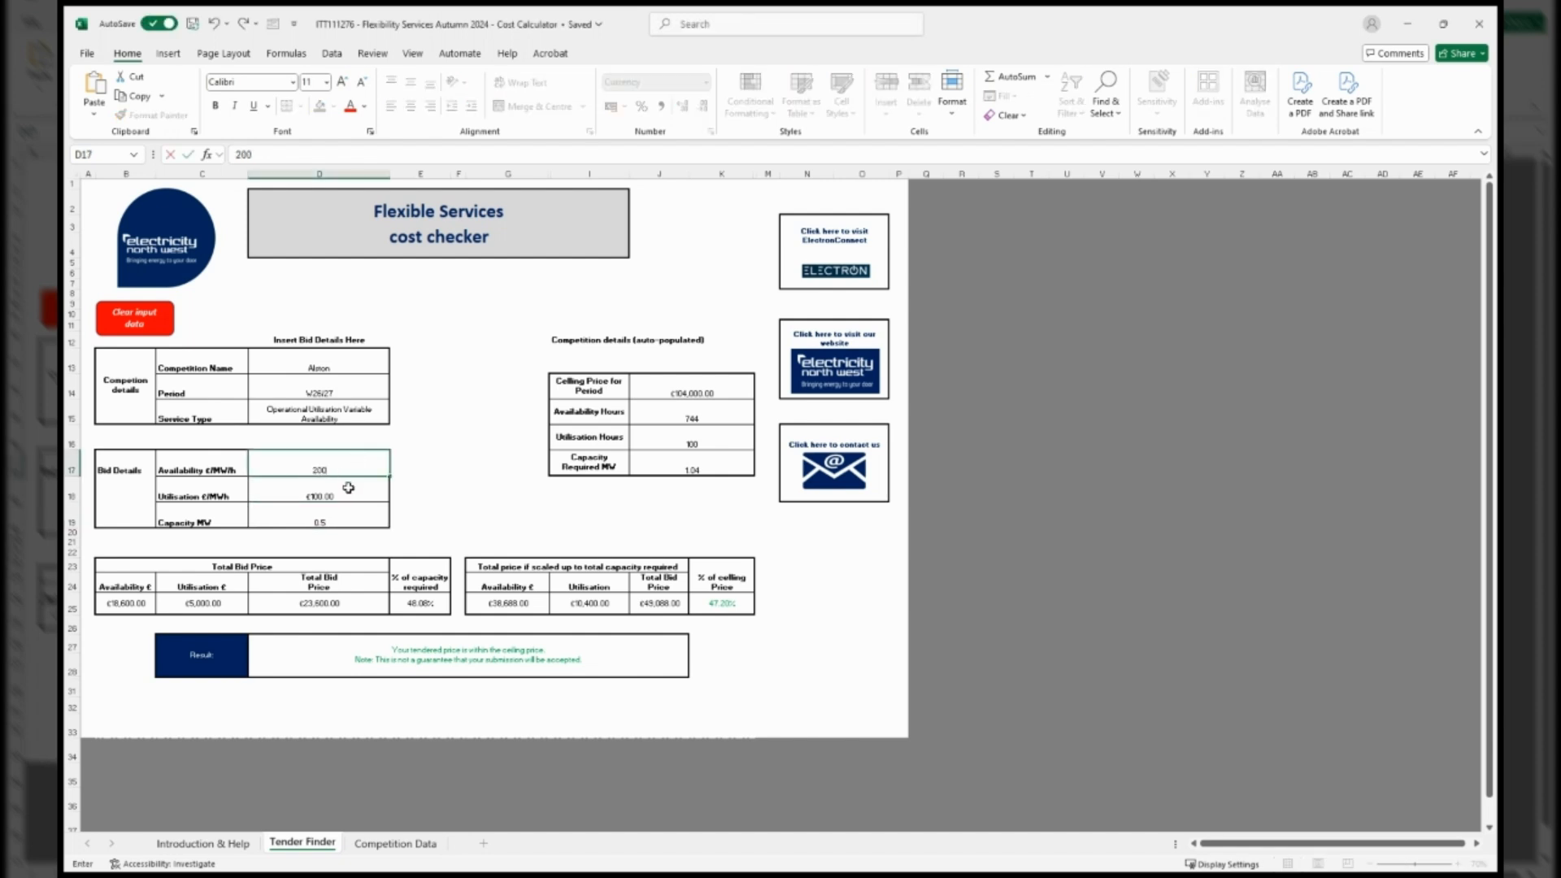
pyautogui.click(348, 491)
pyautogui.write('400')
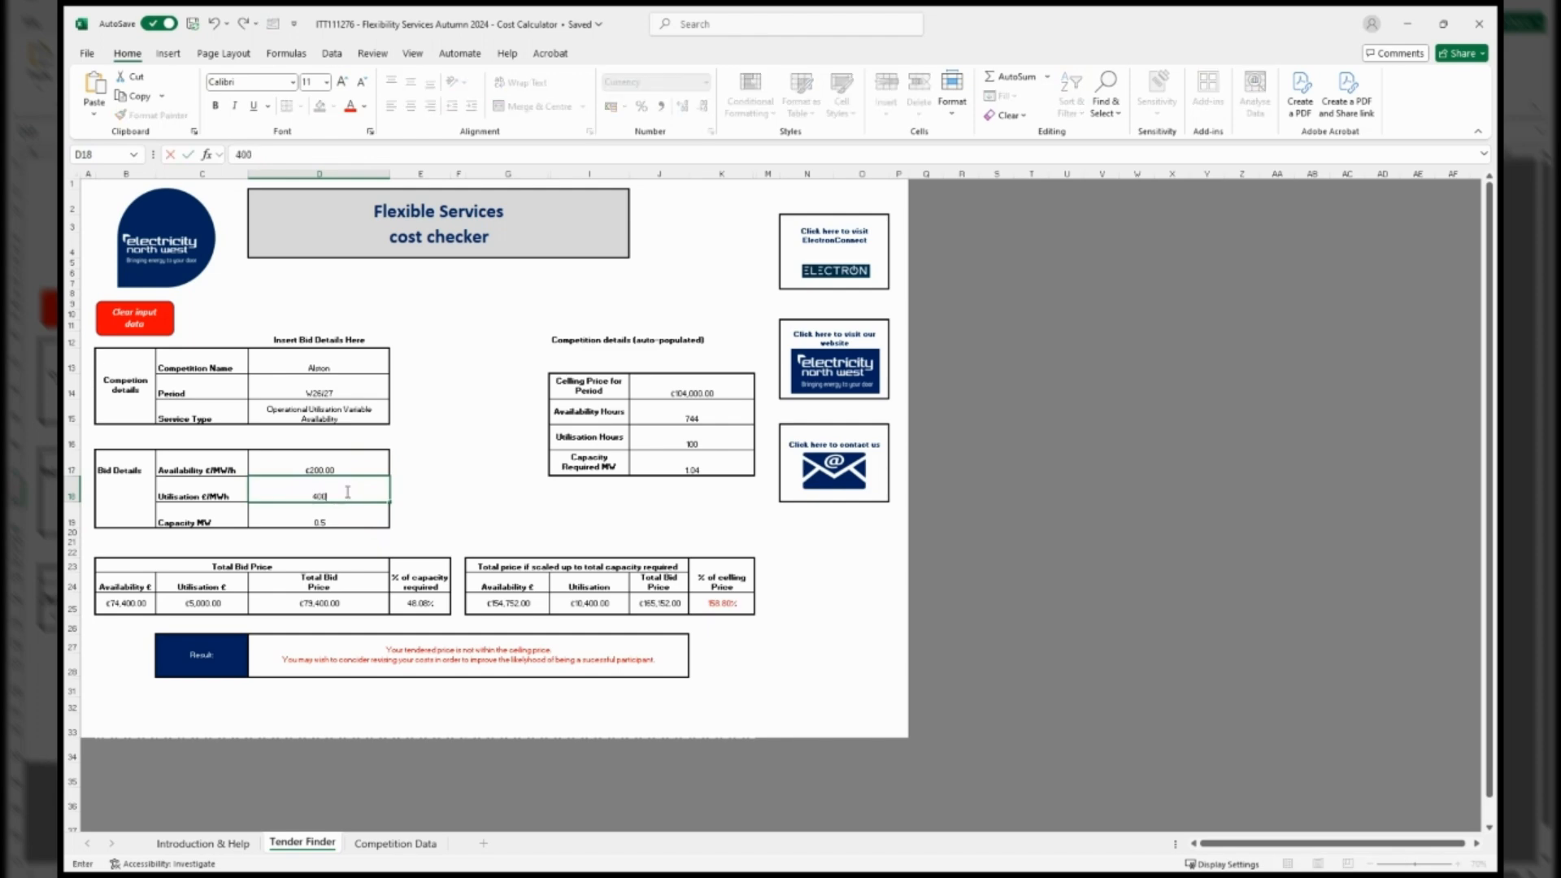
pyautogui.press('Return')
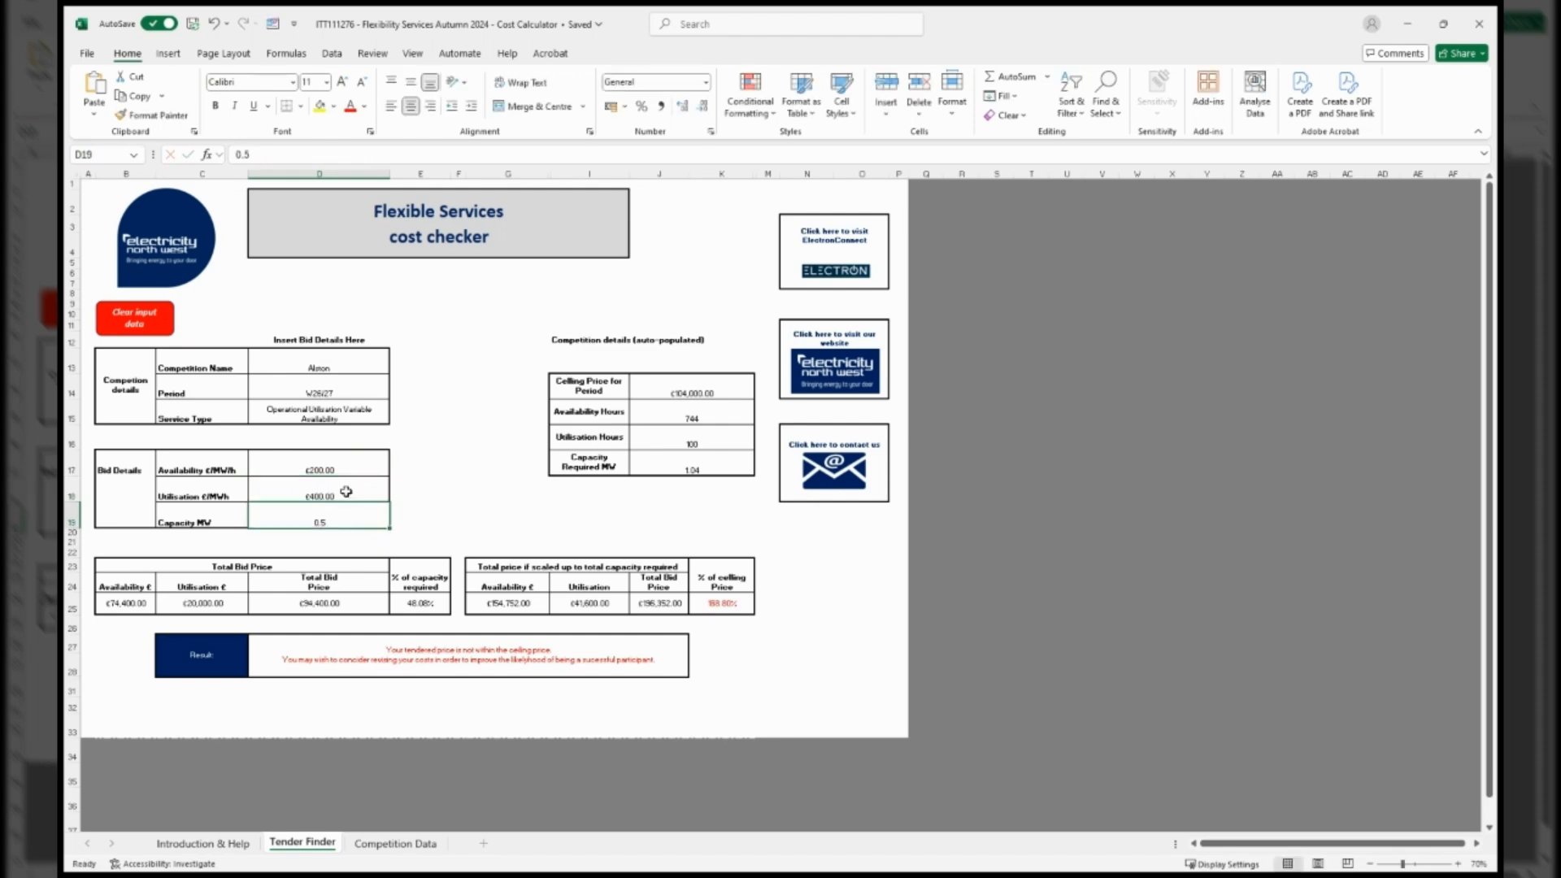